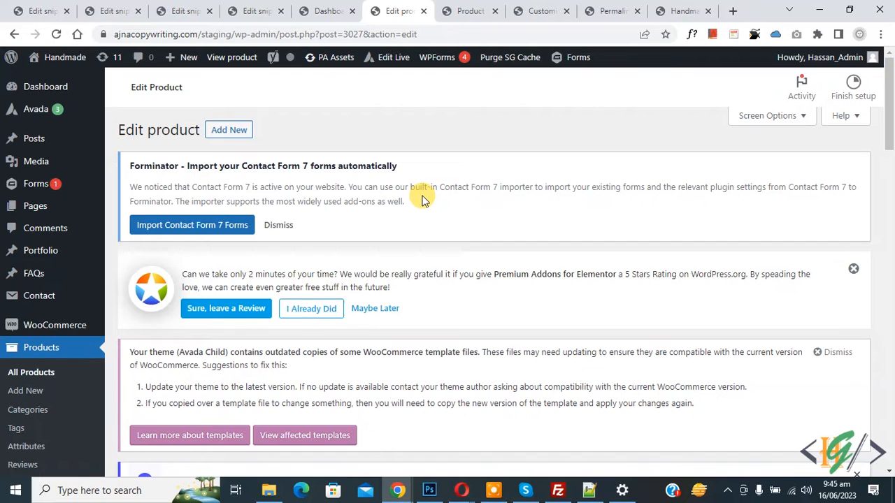
- Review the external product's data and custom fields, and check that Custom Fields is enabled in the screen options
scroll(422, 199, "down", 15)
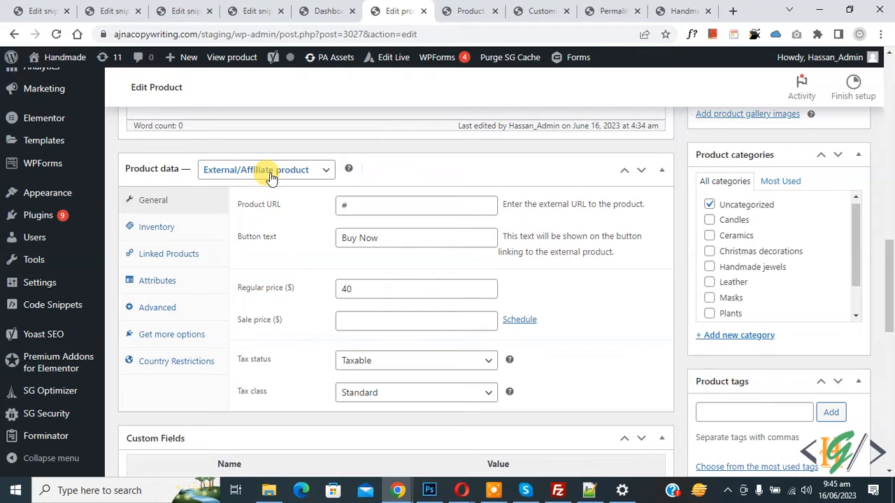
scroll(280, 189, "down", 4)
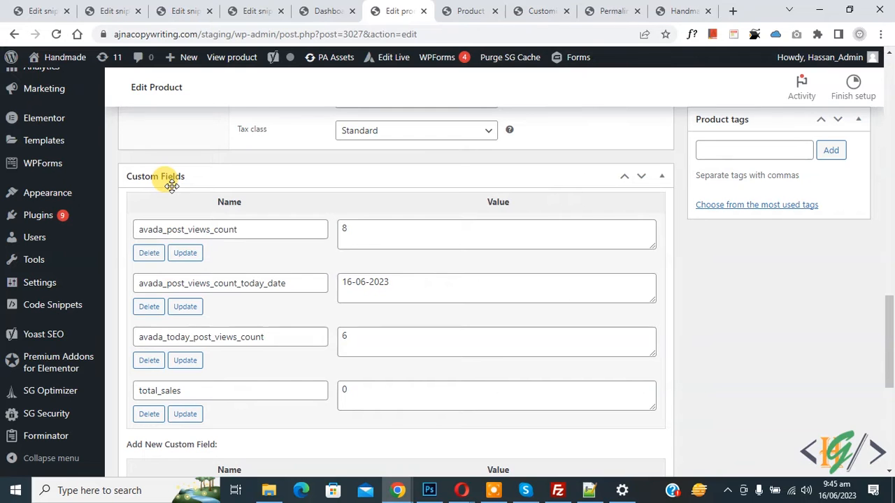
left_click_drag(887, 307, 890, 88)
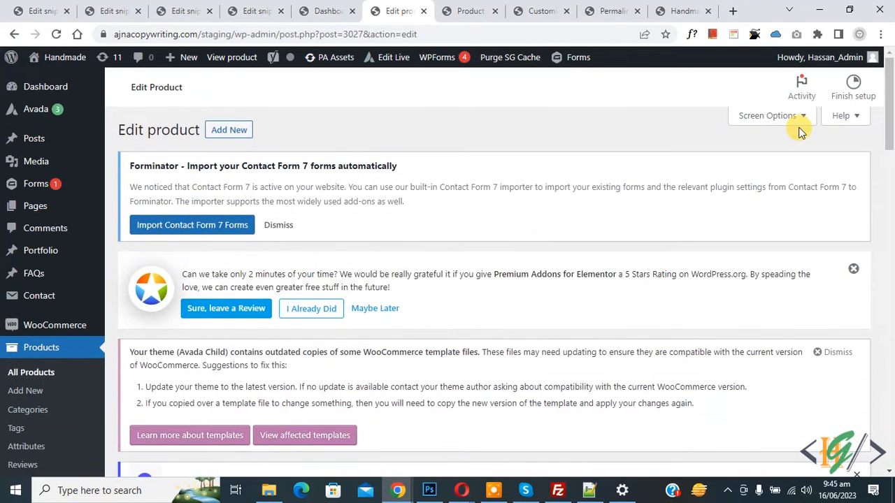
left_click(788, 120)
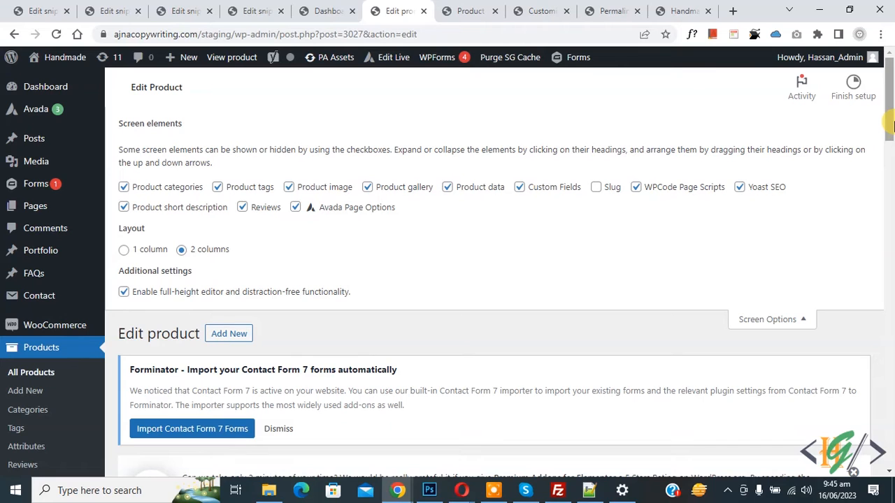
- Add a new custom field named externalstock with the value 1 to the product
left_click_drag(891, 124, 891, 420)
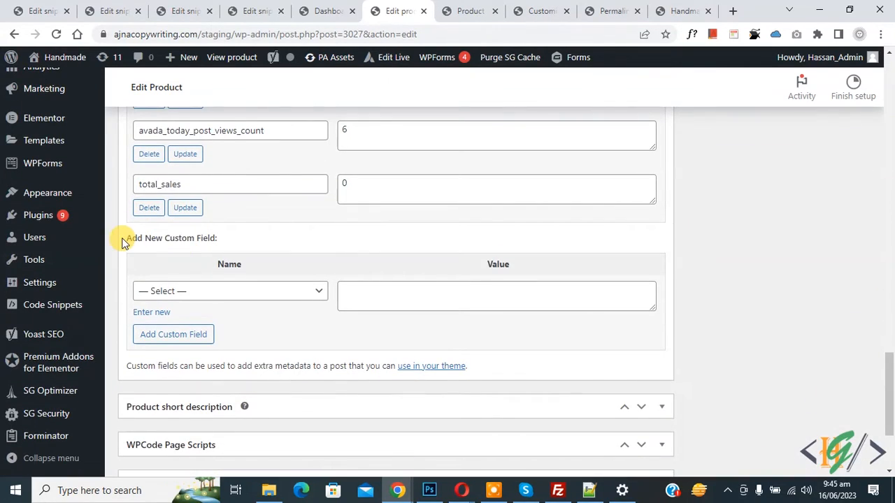
left_click(154, 313)
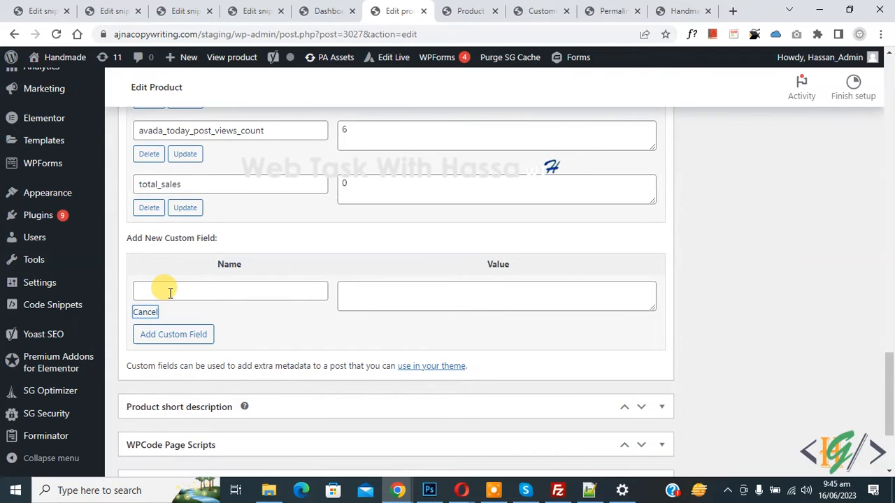
left_click(170, 292)
key("Down")
key("Return")
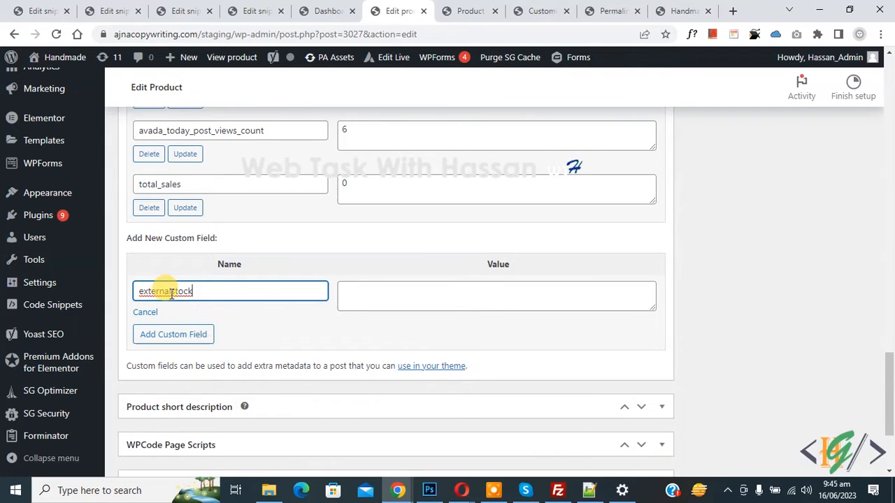
left_click(357, 297)
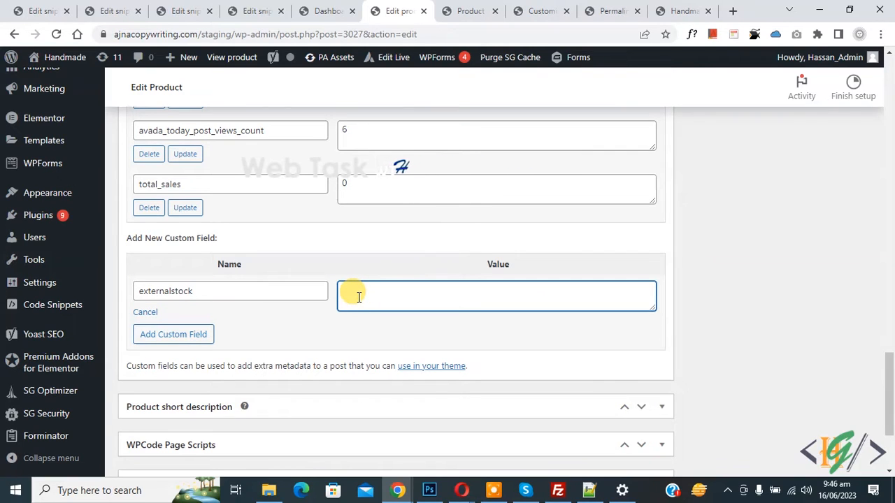
type("1")
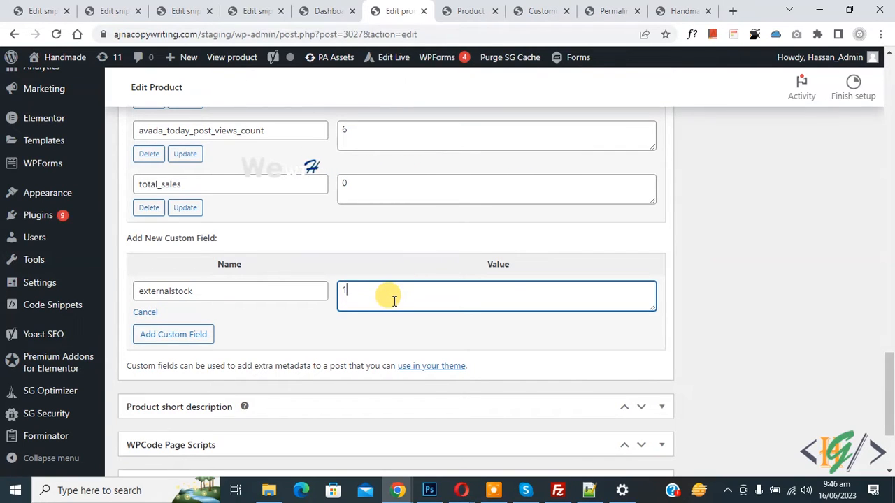
left_click(175, 335)
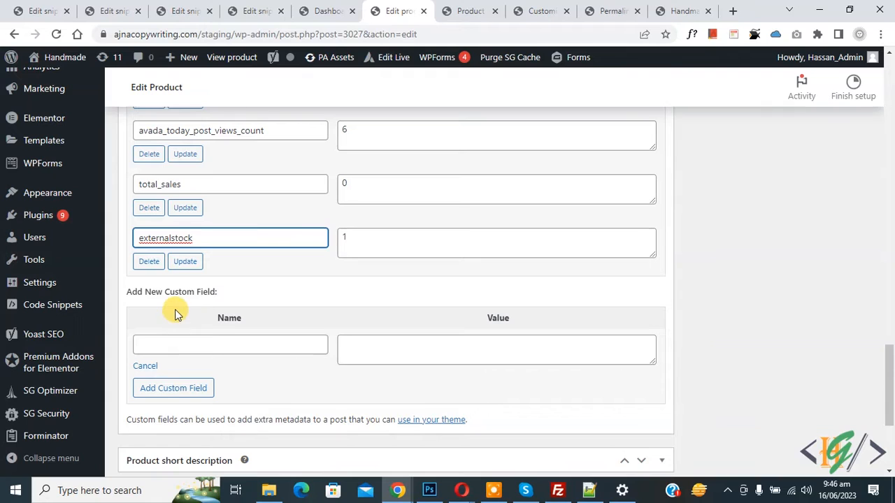
- Enlarge the product page and highlight the name of the externalstock custom field
left_click(141, 239)
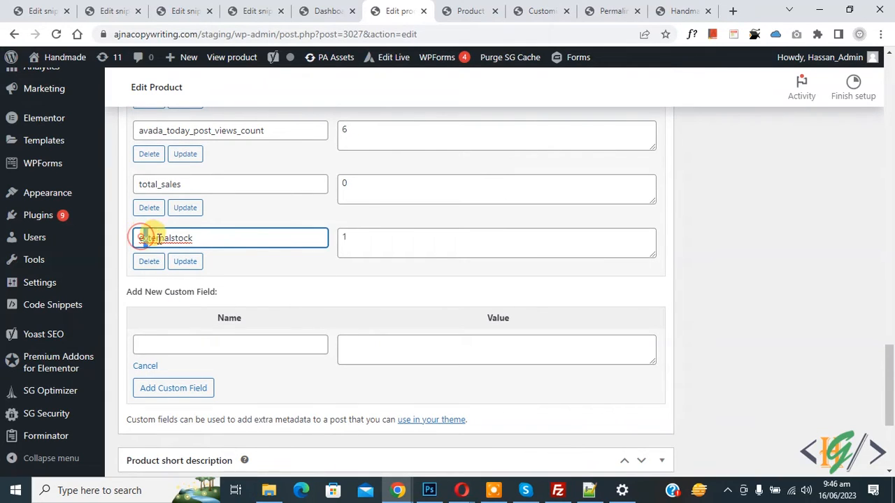
left_click_drag(141, 238, 200, 237)
key("ctrl+plus")
key("ctrl+plus")
key("ctrl+plus")
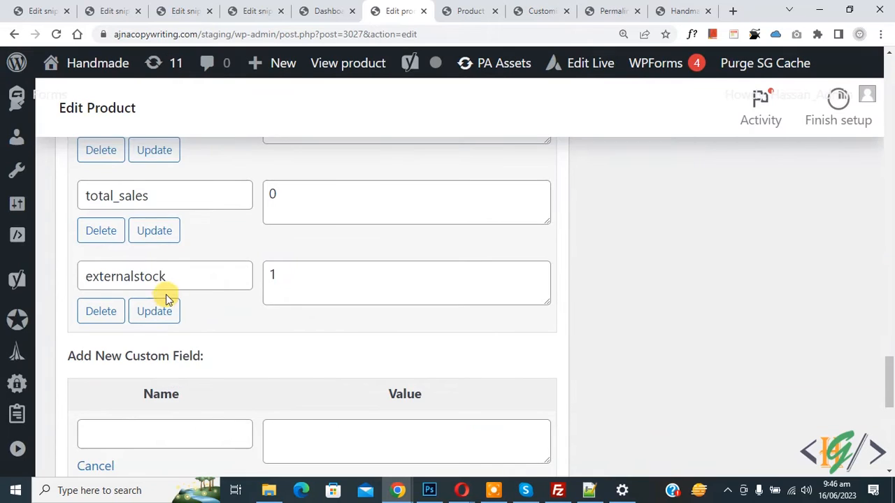
left_click_drag(166, 276, 70, 274)
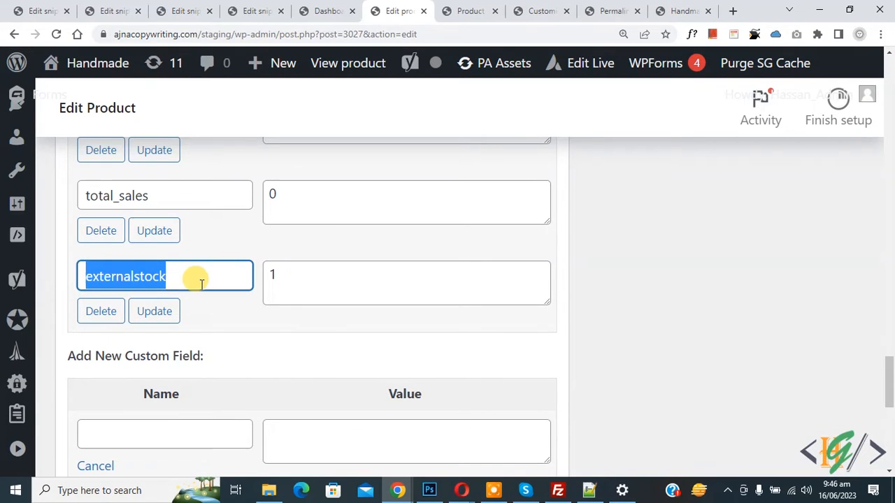
- Go to the add-plugins page in the dashboard and search for wpcode to check the WPCode plugin
key("ctrl+shift+Tab")
scroll(392, 179, "down", 5)
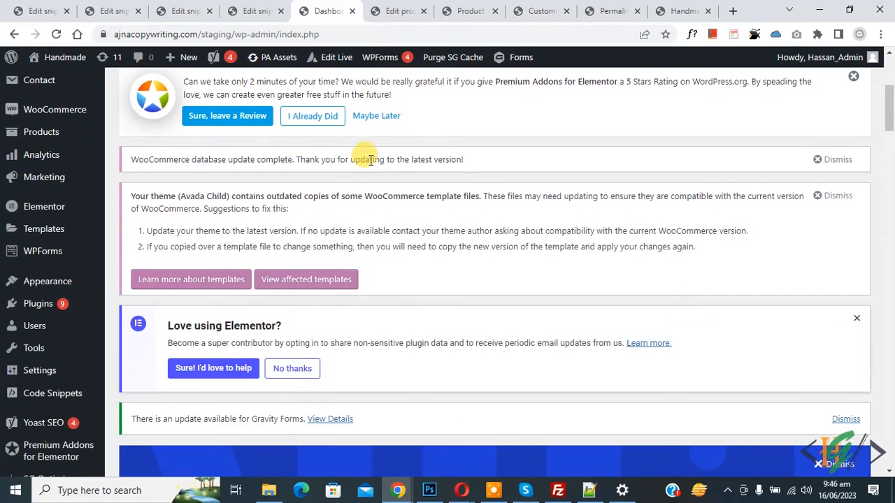
mouse_move(90, 305)
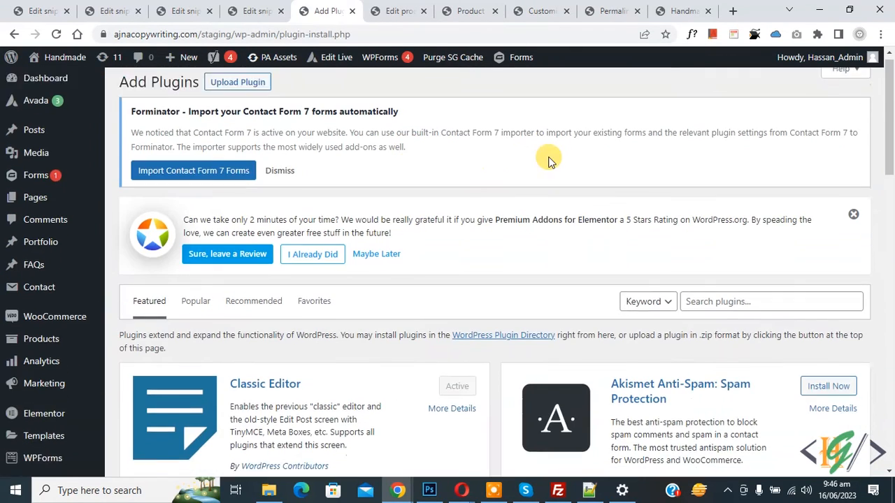
scroll(629, 167, "down", 2)
left_click(731, 178)
type("wpcode")
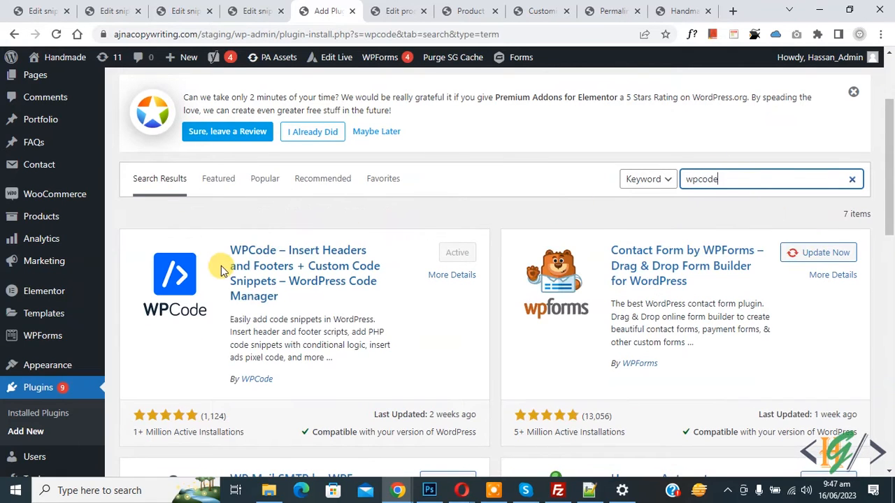
scroll(235, 268, "down", 1)
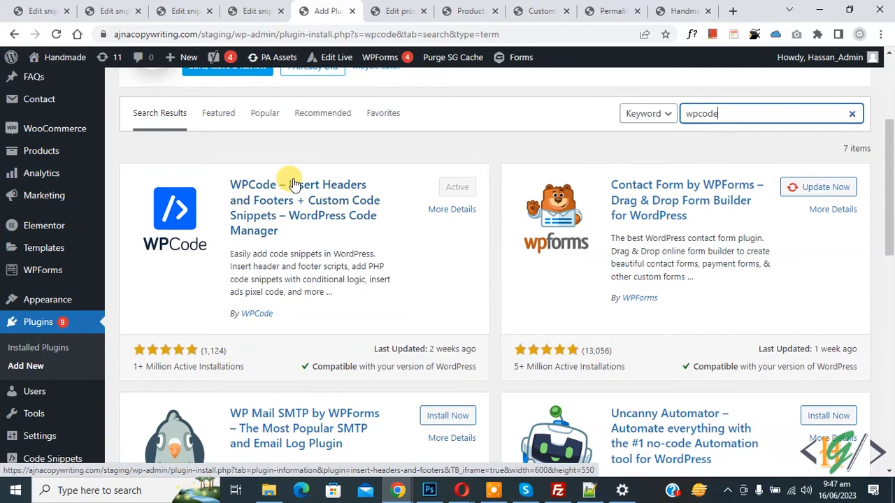
scroll(293, 184, "down", 2)
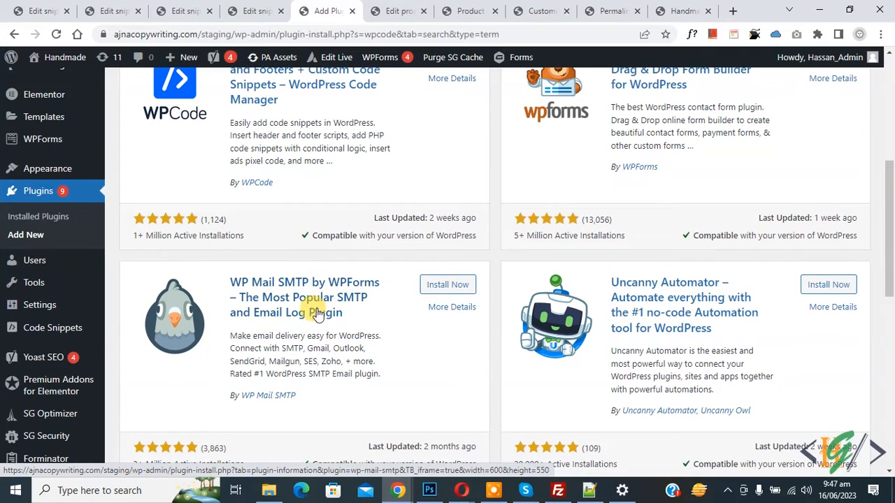
- Start a new blank custom snippet in the Code Snippets area
mouse_move(56, 327)
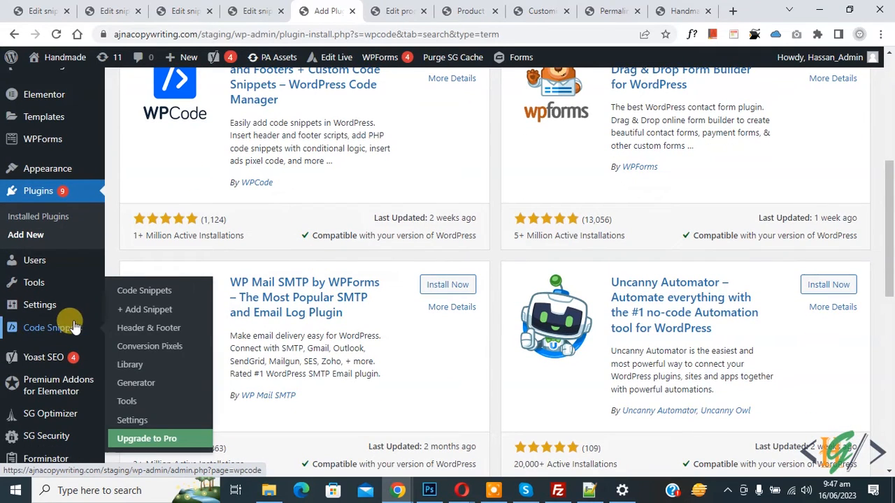
left_click(142, 315)
scroll(419, 152, "down", 3)
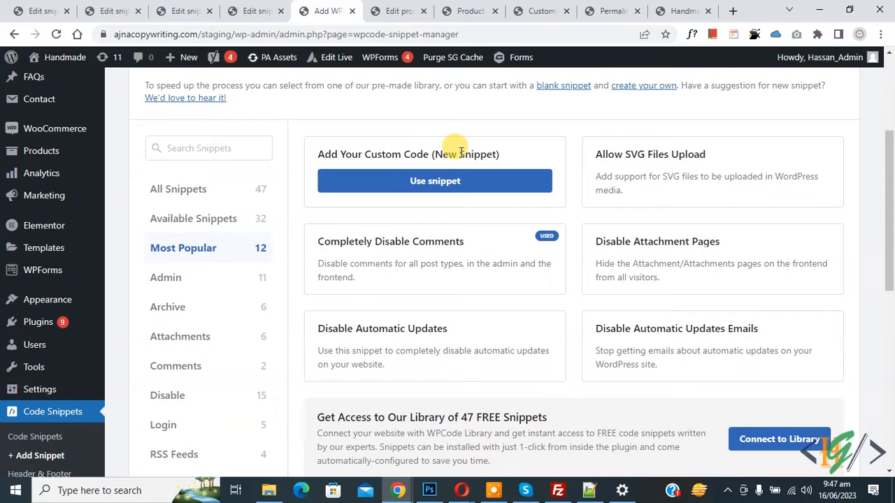
left_click(435, 182)
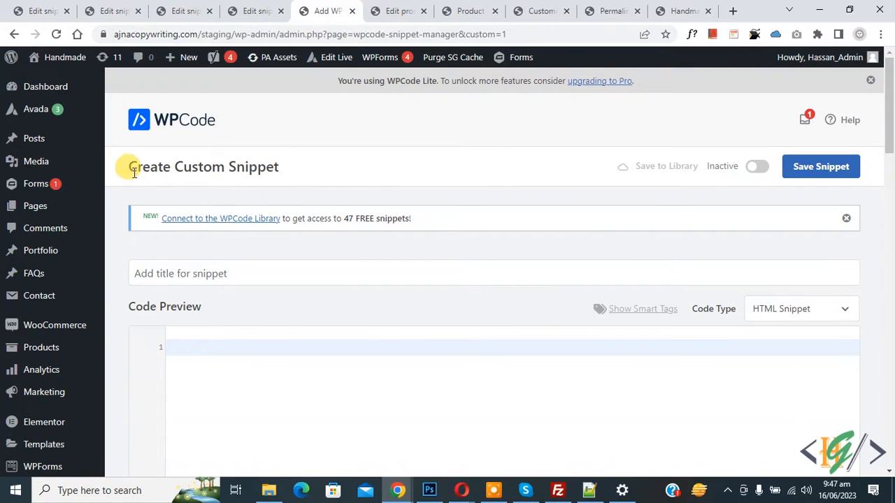
- Set the snippet's code type to PHP Snippet and paste in the wtwh_external_product_stock code
left_click_drag(130, 168, 294, 170)
left_click(338, 167)
scroll(300, 149, "down", 2)
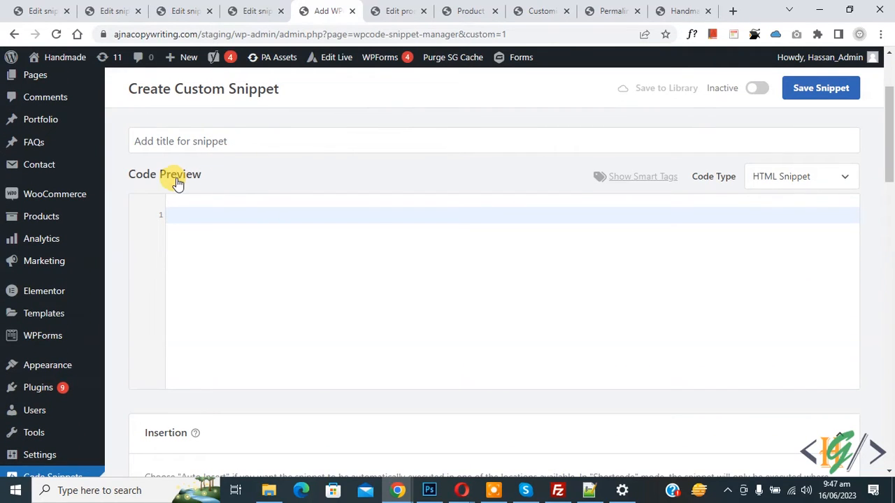
left_click(804, 181)
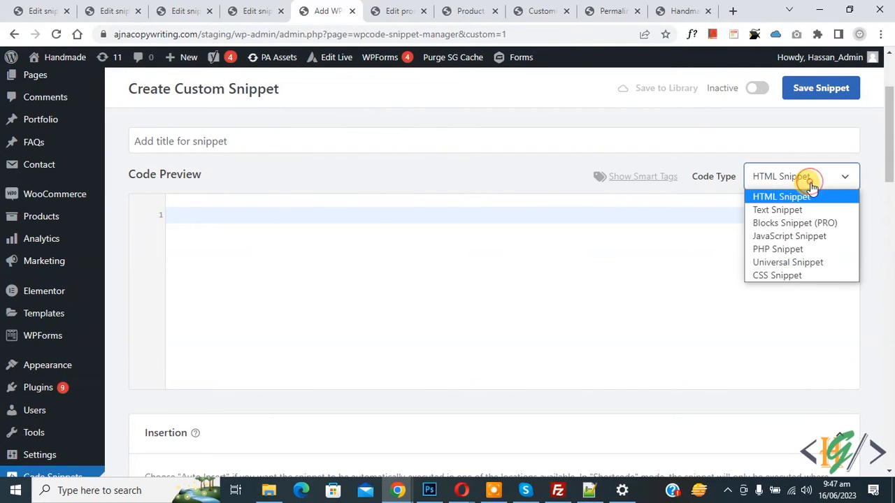
left_click(778, 249)
left_click(301, 206)
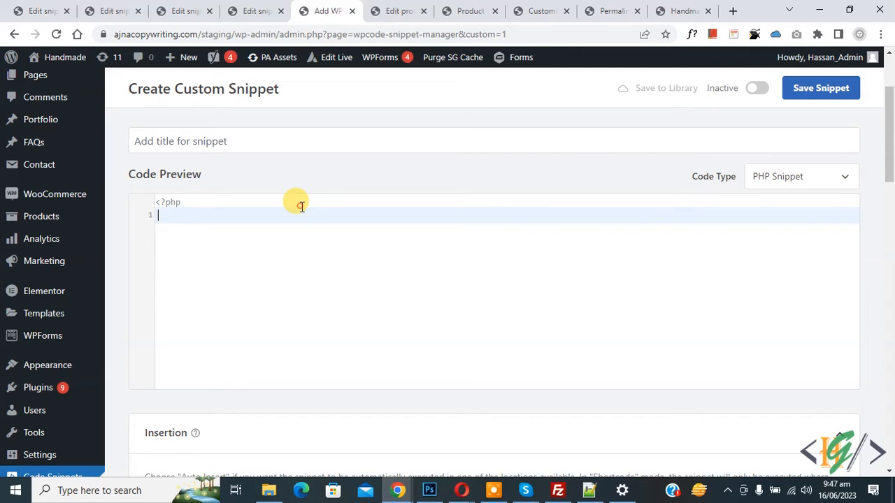
key("ctrl+v")
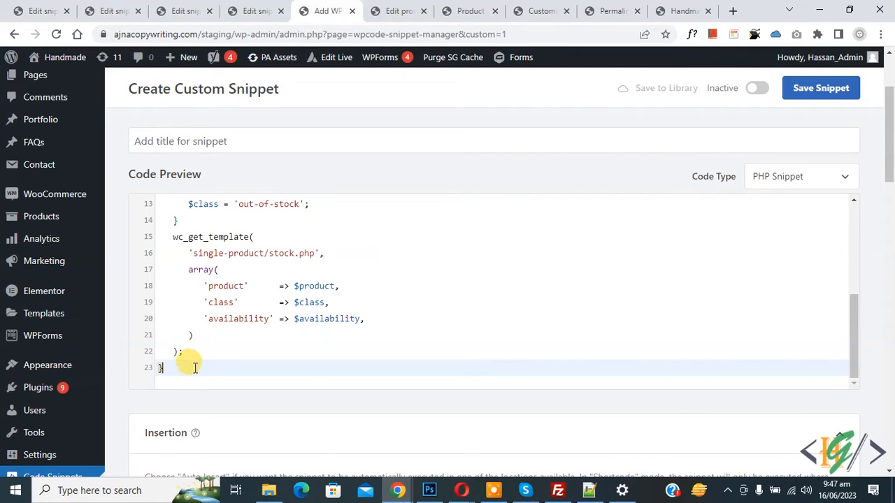
- Examine the pasted code, especially the get_post_meta call and its externalstock key
left_click_drag(189, 367, 146, 183)
left_click(375, 282)
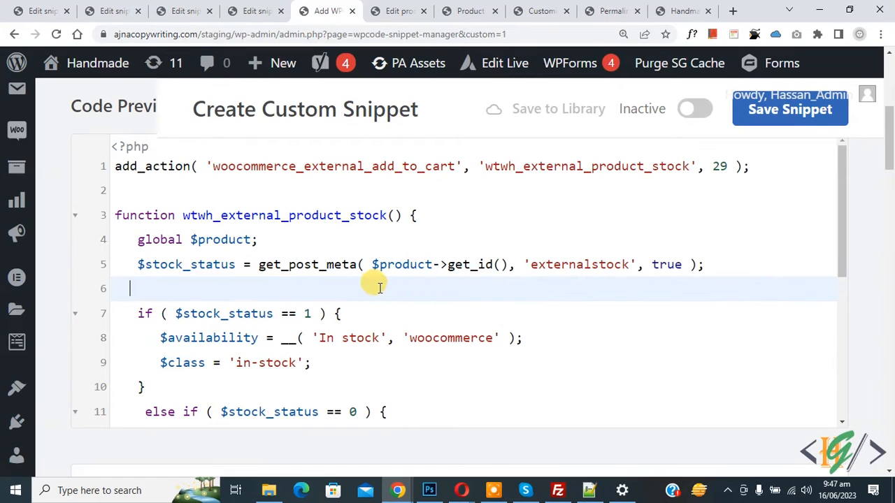
left_click(261, 265)
left_click_drag(261, 264, 398, 266)
left_click(488, 266)
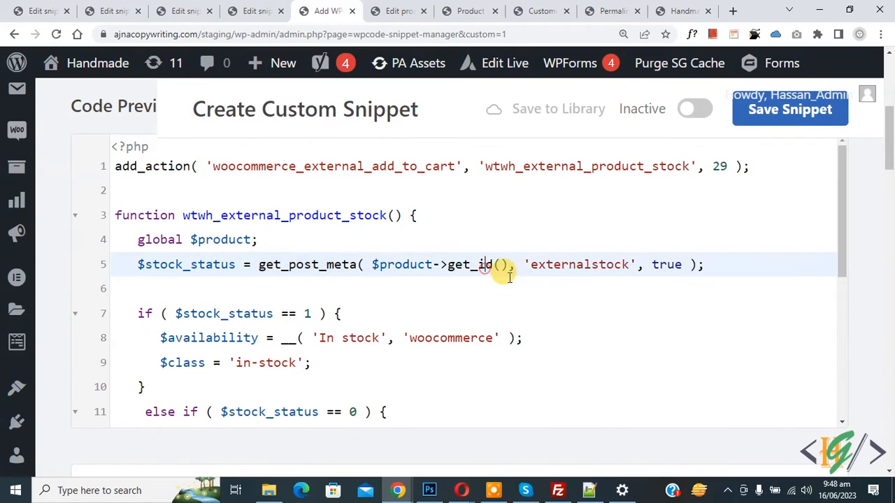
double_click(572, 269)
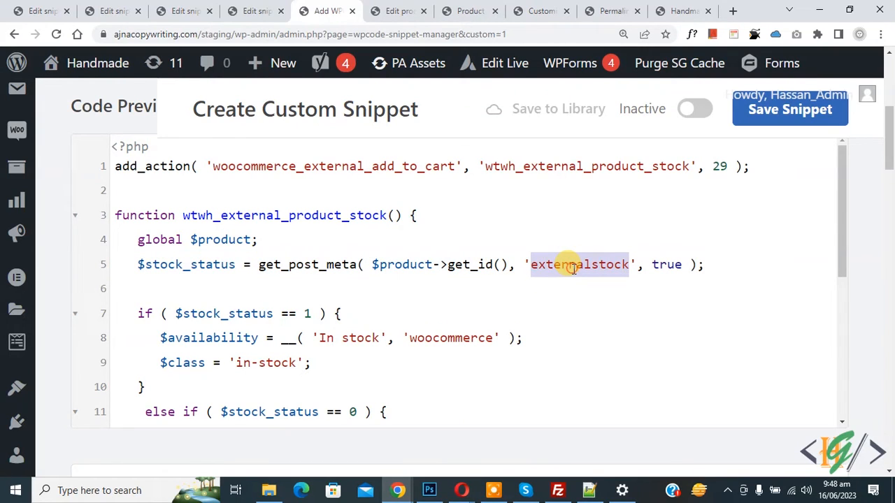
left_click(572, 269)
- Compare the product's custom field name with the externalstock key in the snippet code
left_click(386, 12)
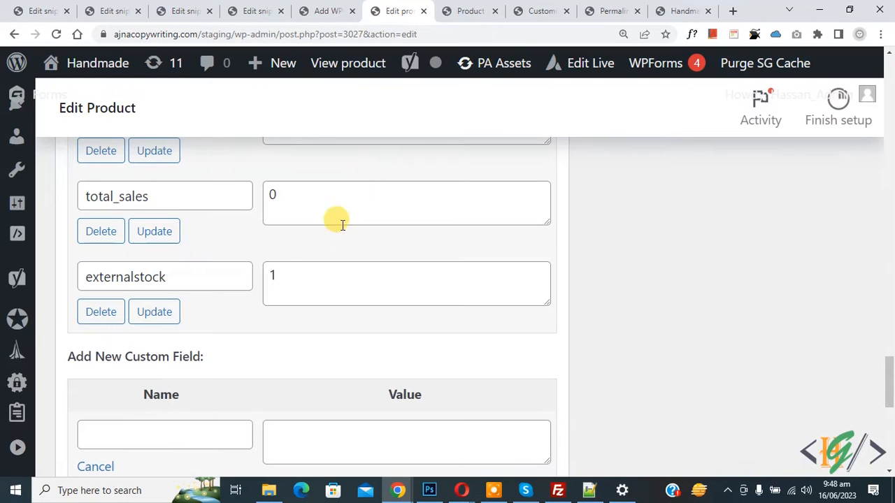
left_click_drag(185, 275, 97, 262)
left_click(133, 277)
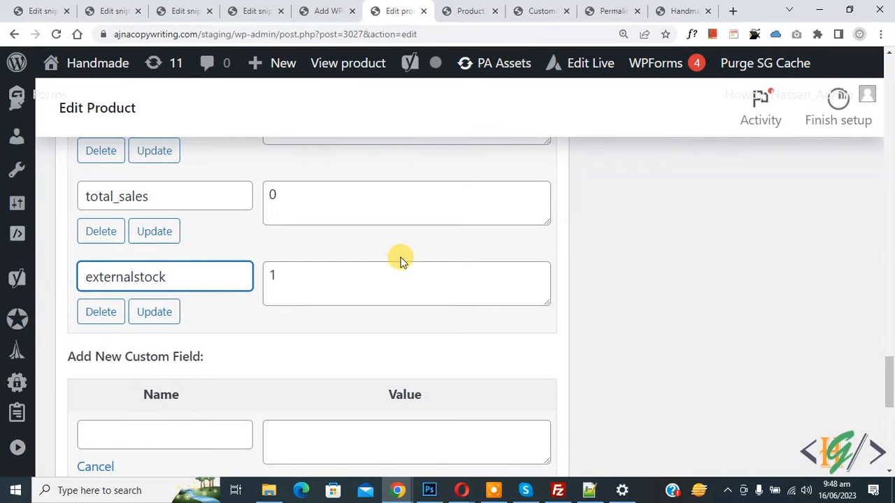
left_click(326, 11)
scroll(306, 248, "down", 1)
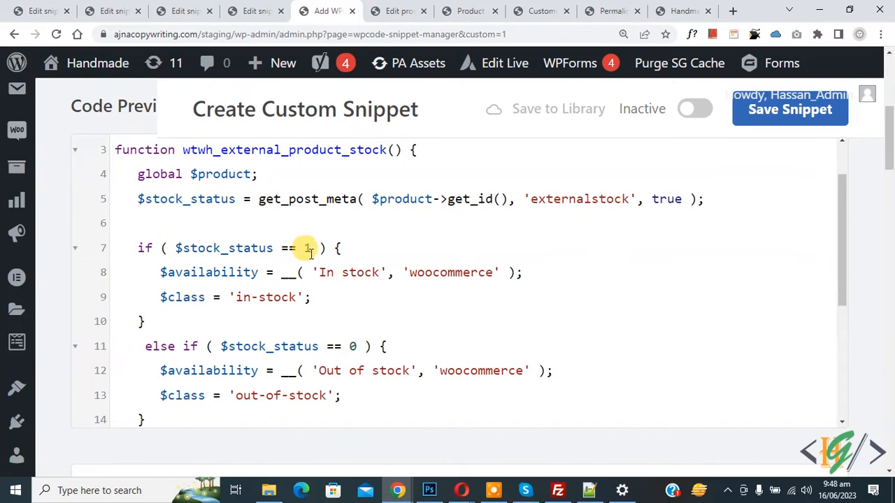
- Compare the custom field's value with the snippet's stock status conditions, and review the In stock text and externalstock key
left_click(398, 9)
double_click(271, 275)
left_click(323, 10)
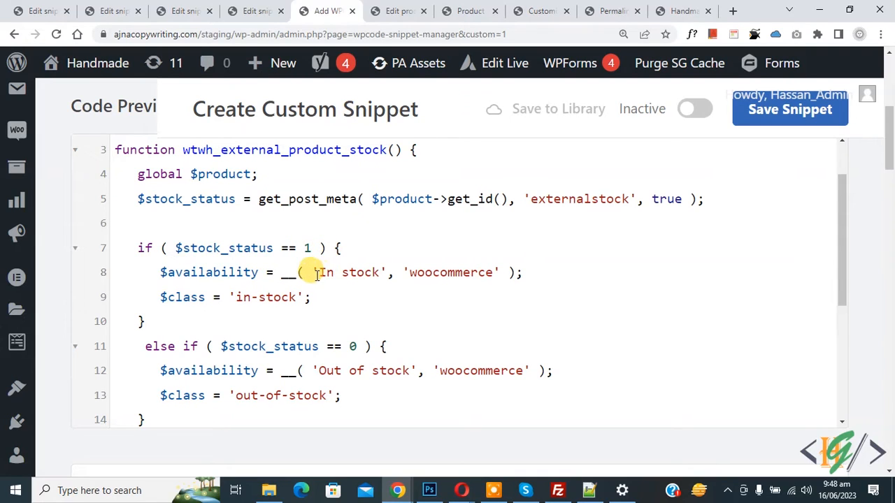
left_click_drag(318, 273, 378, 273)
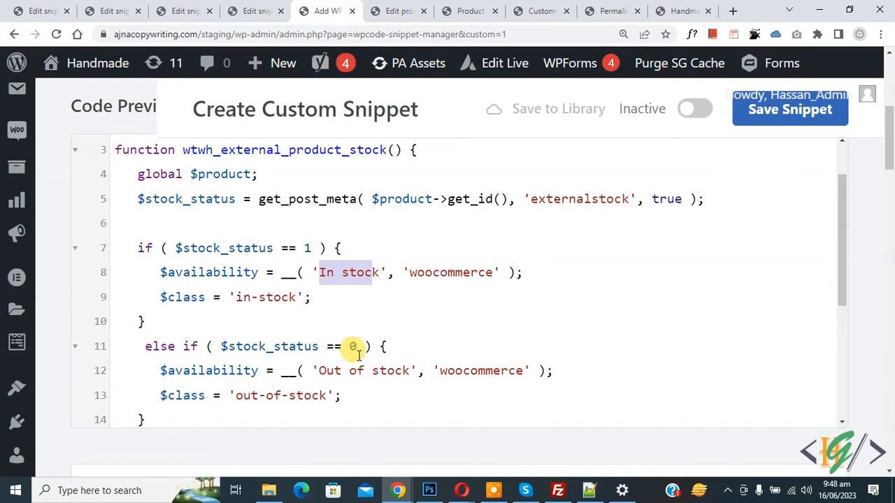
left_click(365, 297)
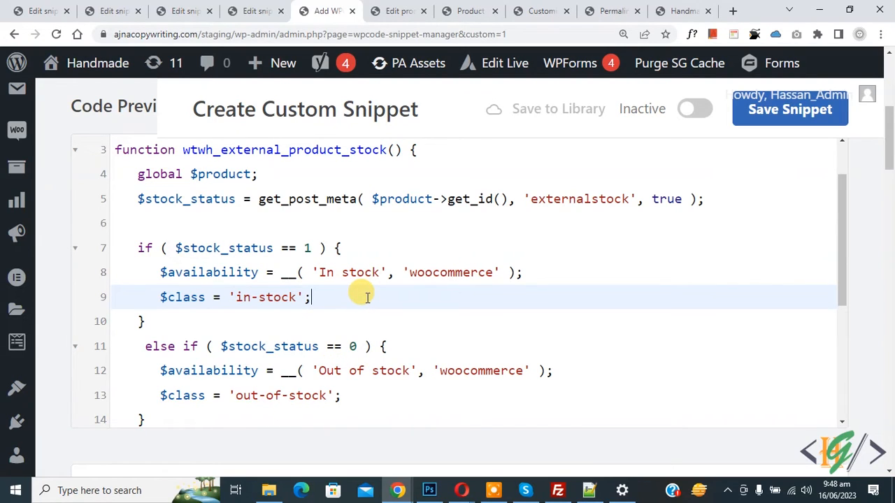
double_click(561, 200)
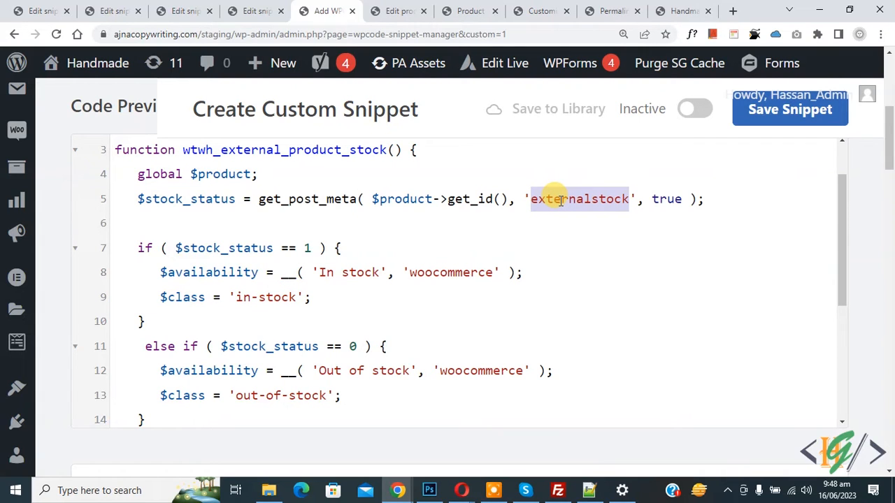
- Activate the external product stock snippet and save it with its automatic insertion settings
key("ctrl+0")
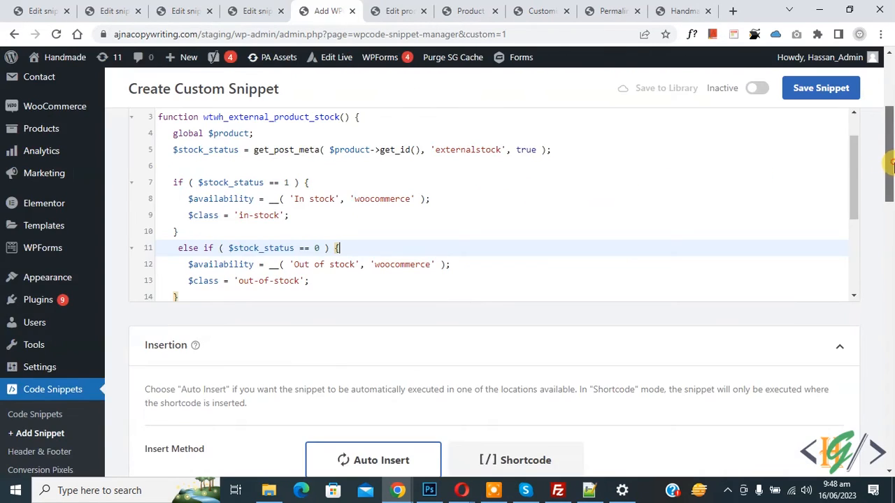
scroll(144, 220, "down", 4)
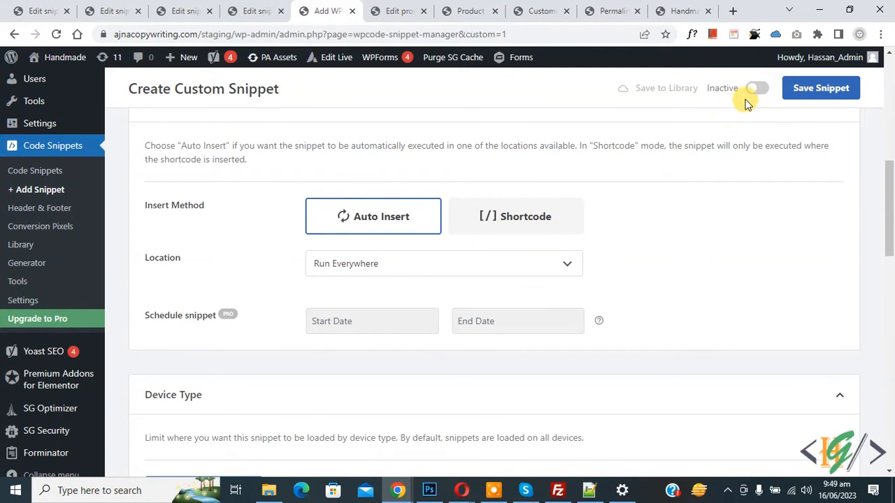
left_click(801, 100)
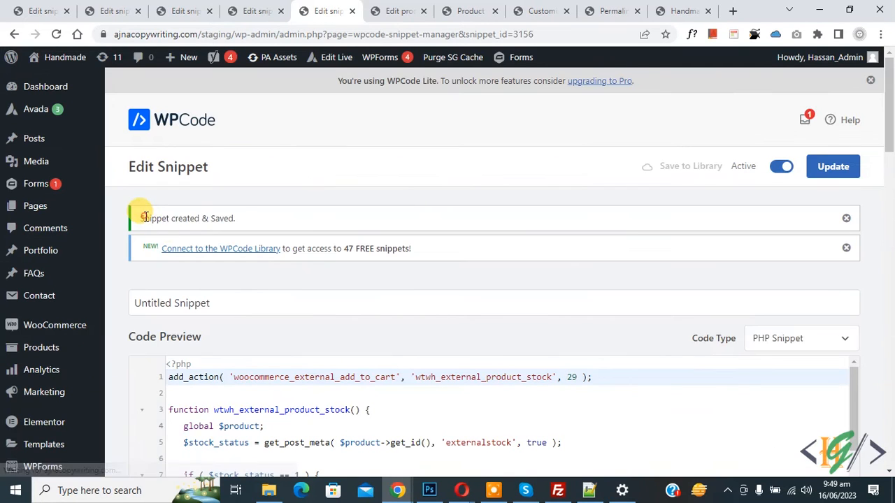
left_click_drag(145, 218, 253, 220)
left_click(297, 220)
- Reload the product's storefront page and check the stock status text above the Buy Now button
left_click(468, 10)
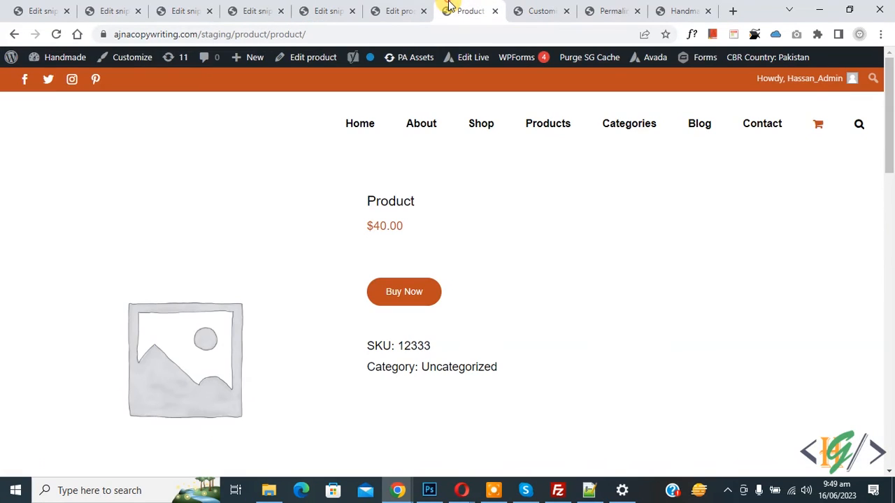
left_click(56, 33)
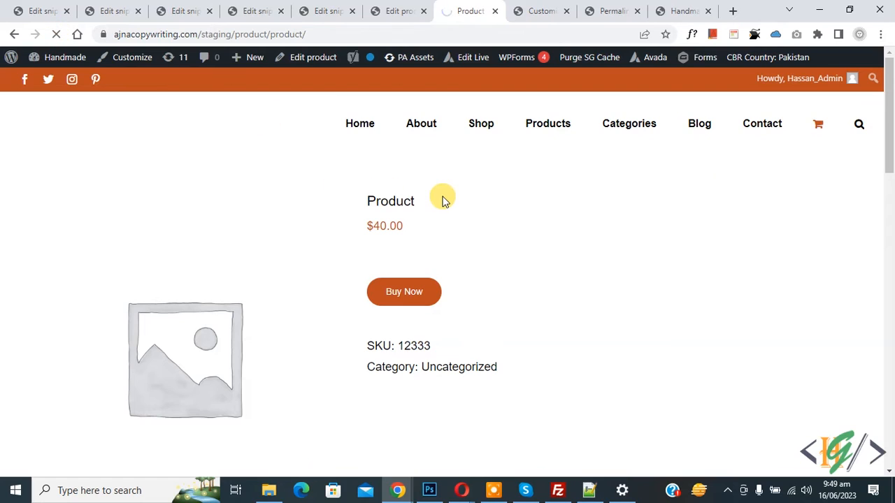
left_click_drag(363, 277, 442, 279)
double_click(380, 276)
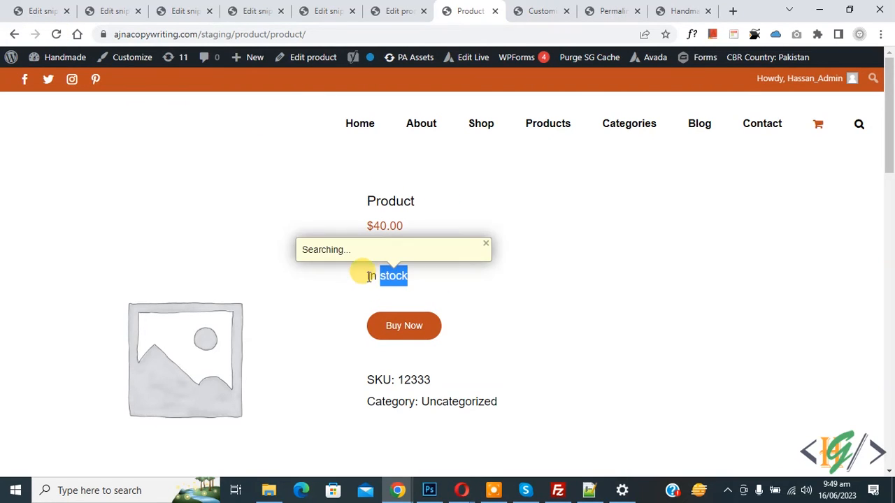
left_click(365, 275)
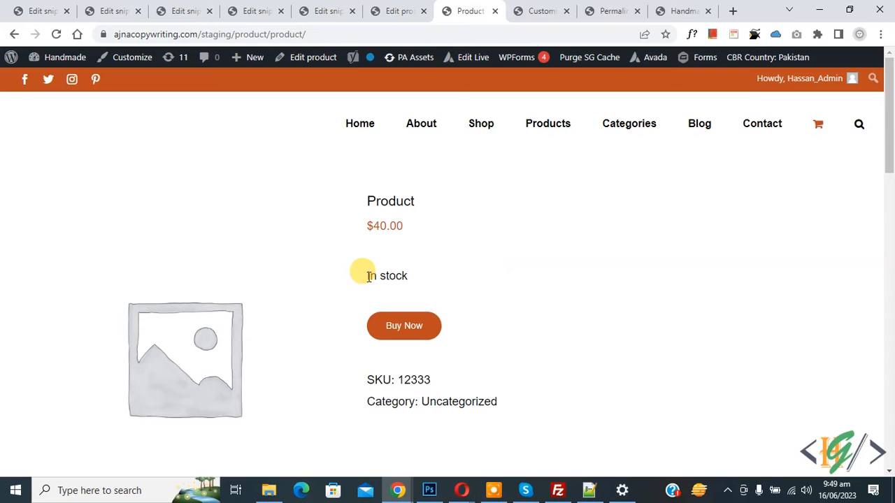
- Set the product's externalstock custom field value to 0 and update the product
left_click(420, 13)
left_click_drag(888, 380, 773, 364)
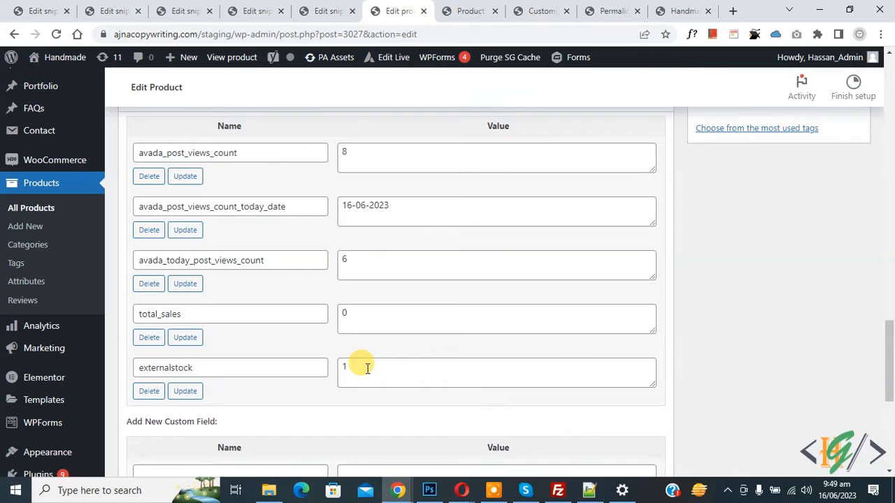
left_click(345, 367)
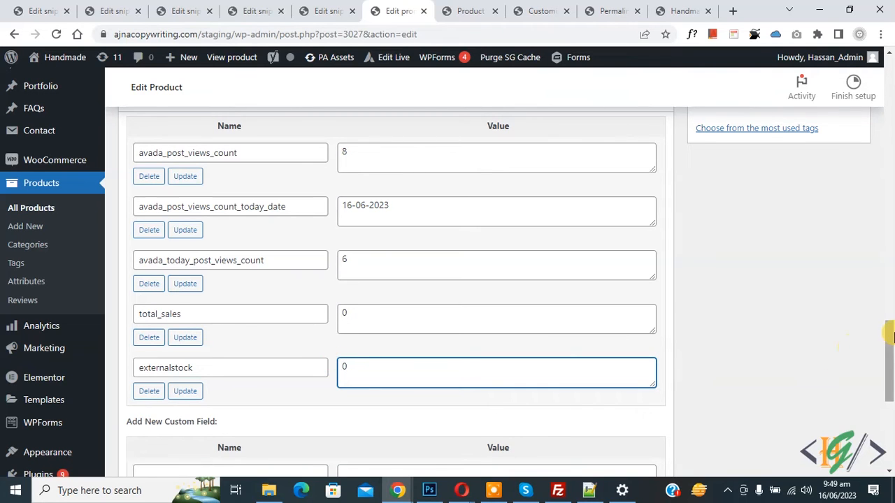
scroll(839, 361, "up", 10)
left_click(842, 314)
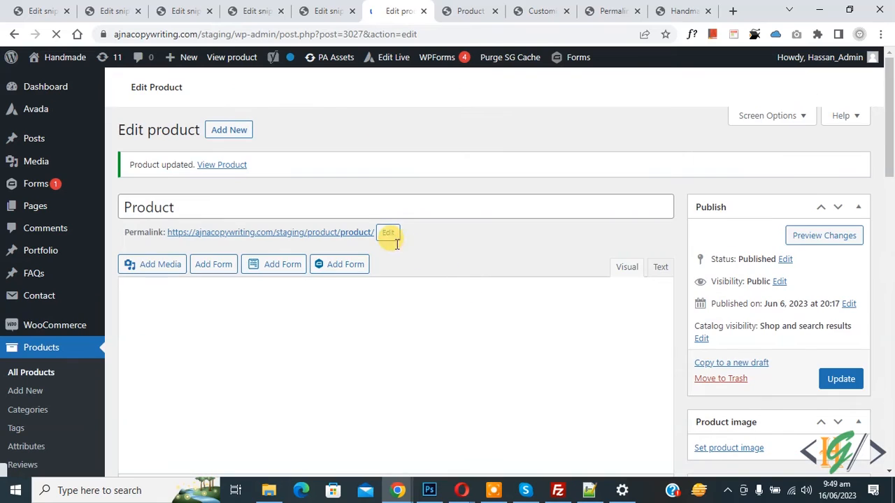
- Reload the storefront product page after the custom field change and check the stock status text
left_click(469, 11)
left_click(54, 33)
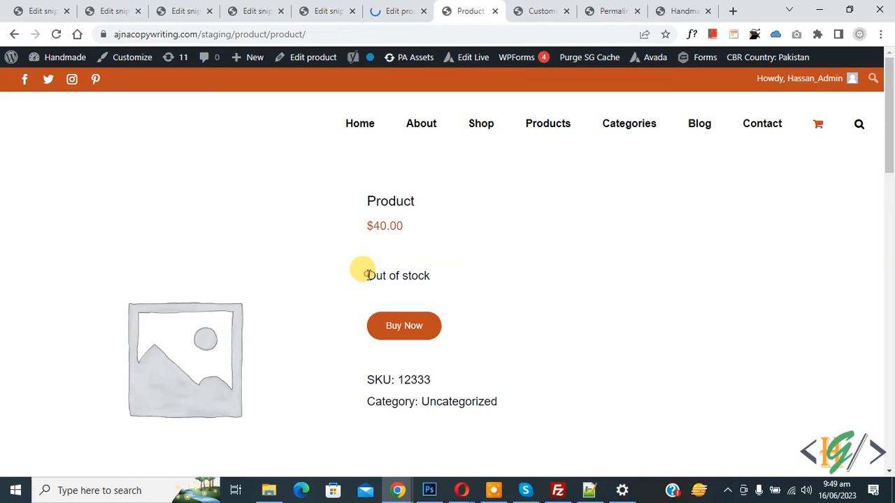
left_click_drag(365, 274, 462, 276)
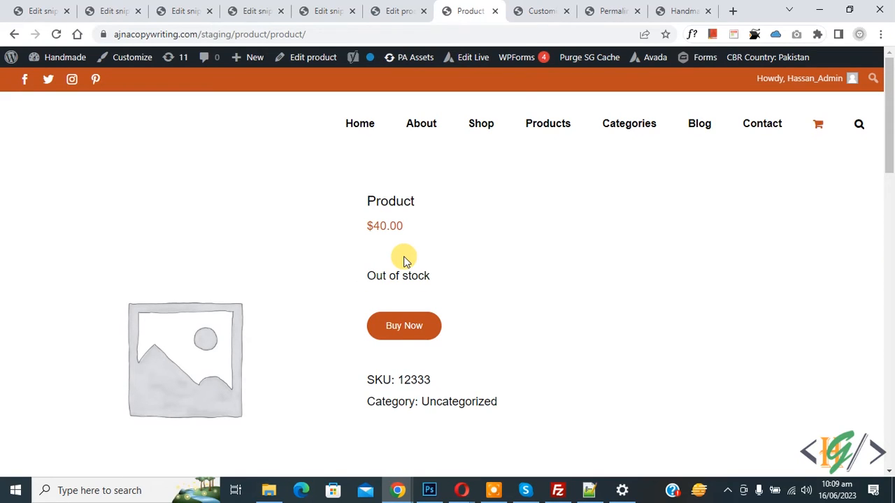
left_click_drag(369, 276, 393, 276)
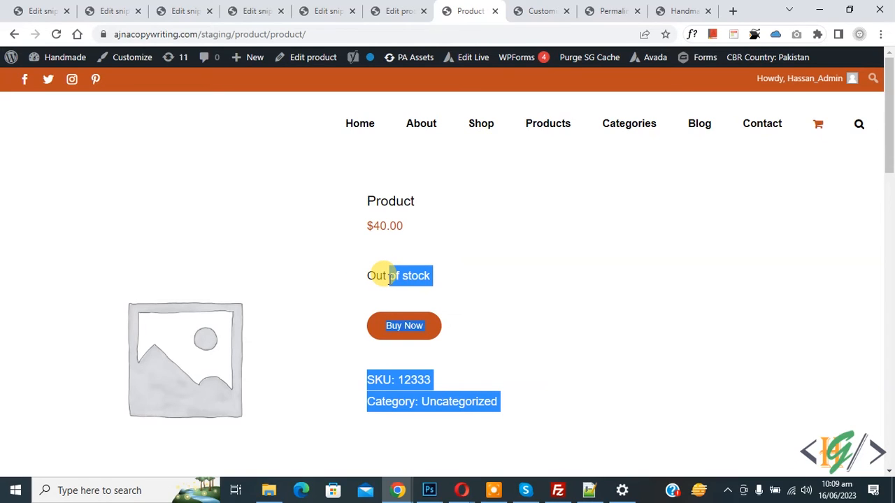
left_click_drag(397, 275, 448, 268)
left_click(448, 270)
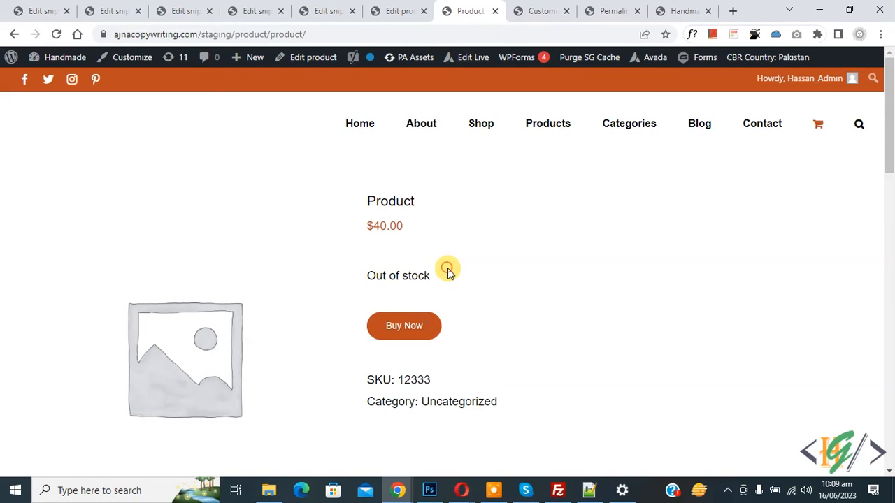
- Examine the Additional CSS rule in the Customizer that applies display: block to .entry-summary .summary-container>.stock
left_click(515, 14)
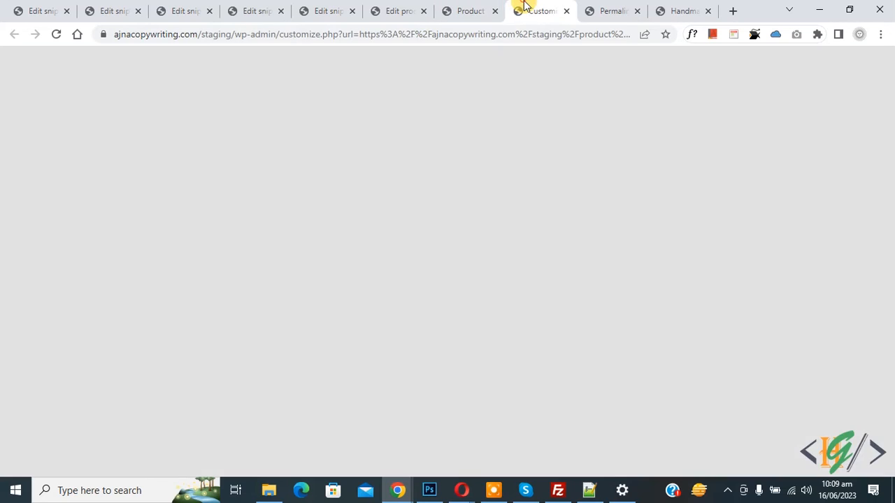
left_click(40, 187)
left_click_drag(40, 187, 16, 144)
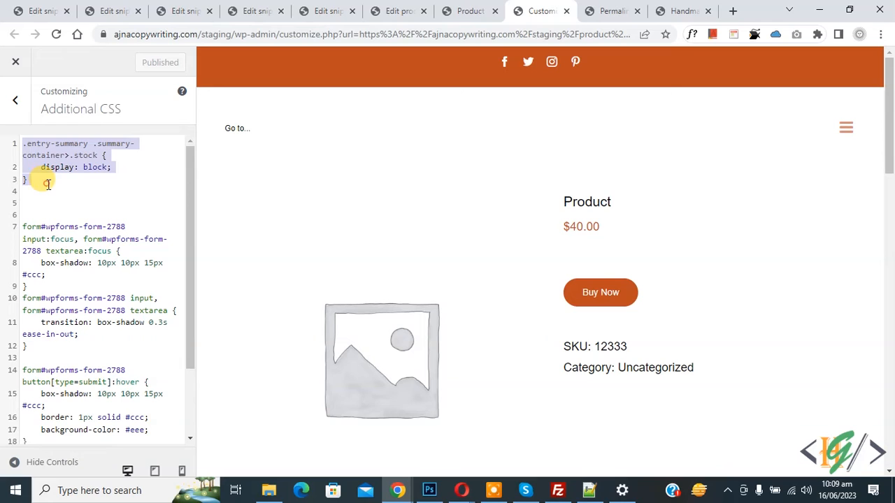
left_click(29, 168)
left_click_drag(26, 144, 107, 145)
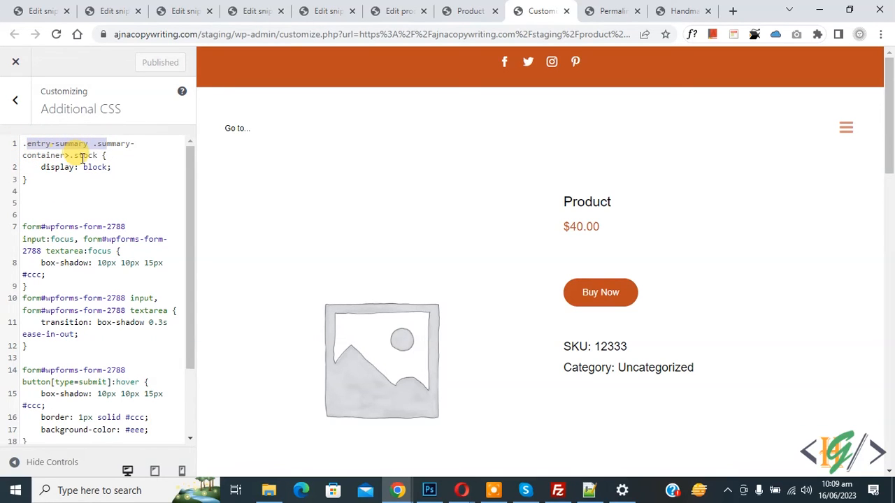
left_click(96, 167)
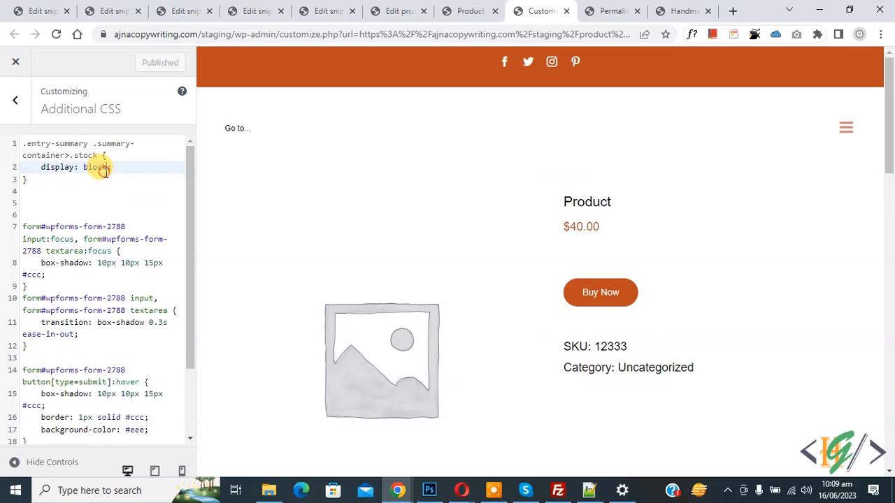
left_click(40, 181)
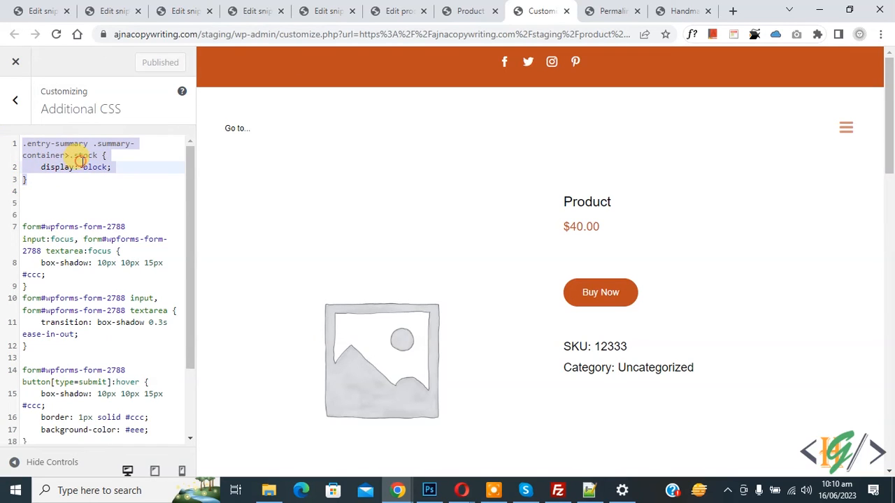
- Revisit the product page, and review the externalstock key and stock status conditions in the saved snippet
left_click(464, 9)
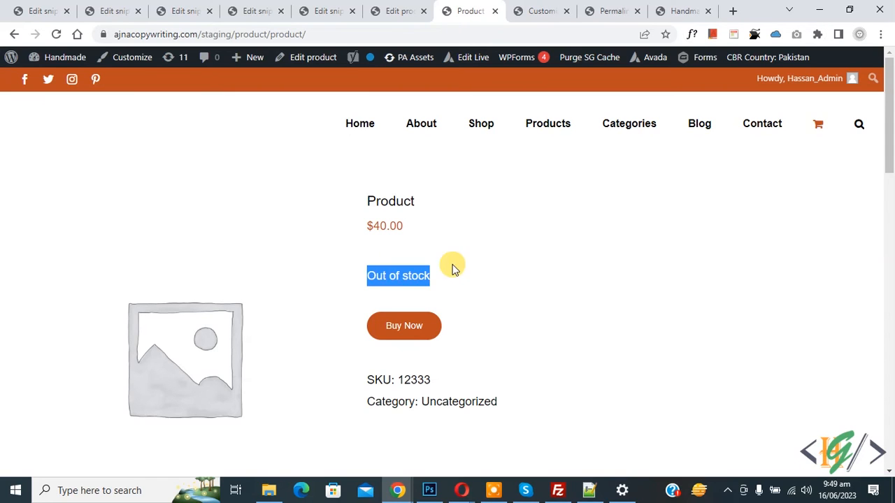
left_click(327, 10)
left_click_drag(892, 158, 891, 213)
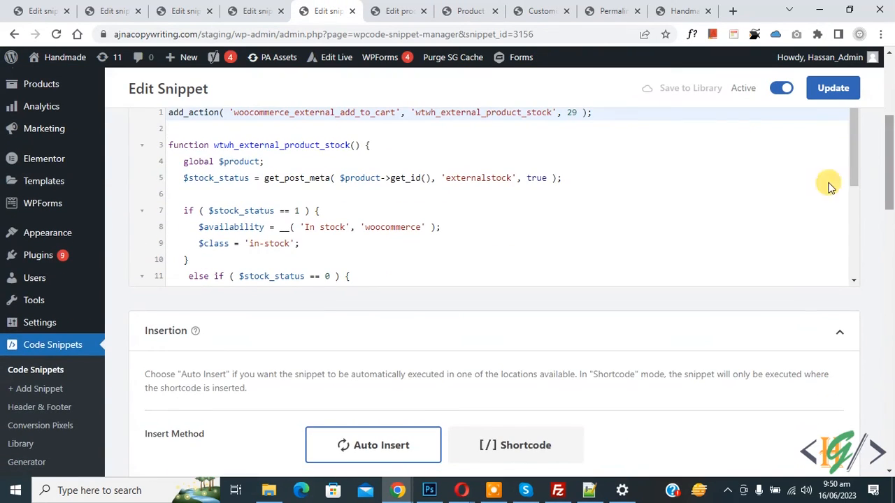
left_click(478, 178)
double_click(478, 177)
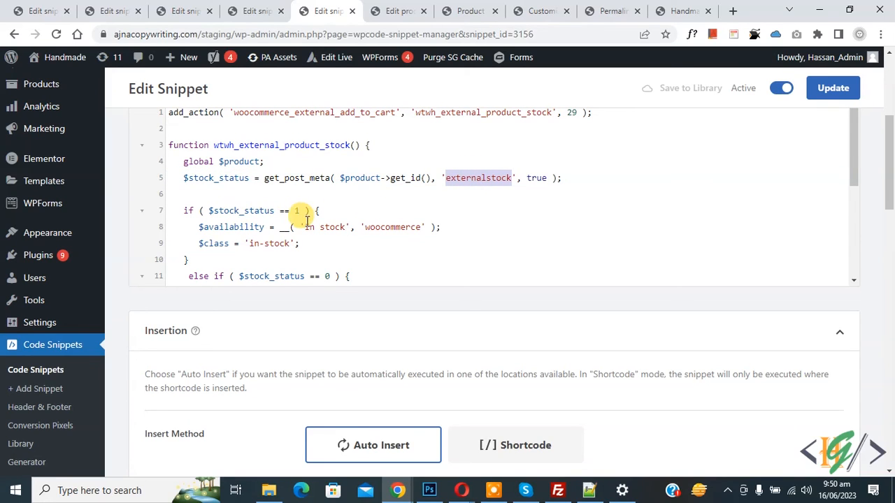
scroll(294, 217, "down", 1)
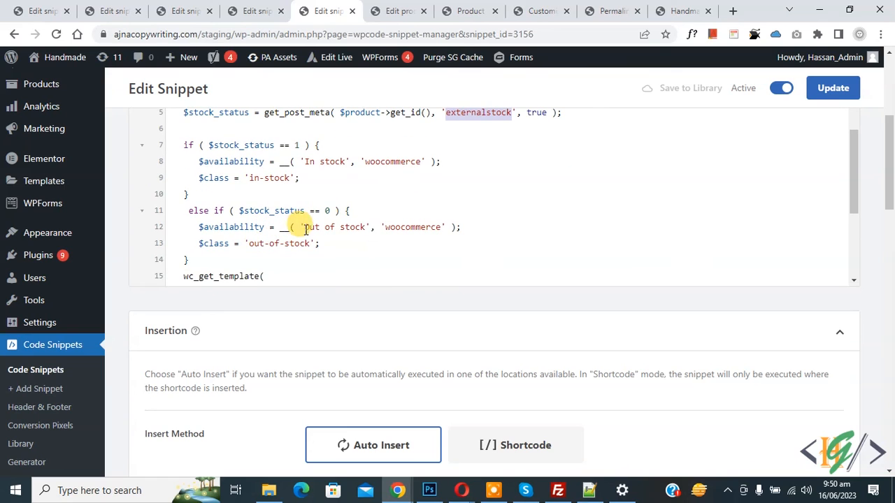
- Check the name and value of the externalstock custom field on the product's edit page
left_click(399, 11)
left_click_drag(890, 126, 890, 399)
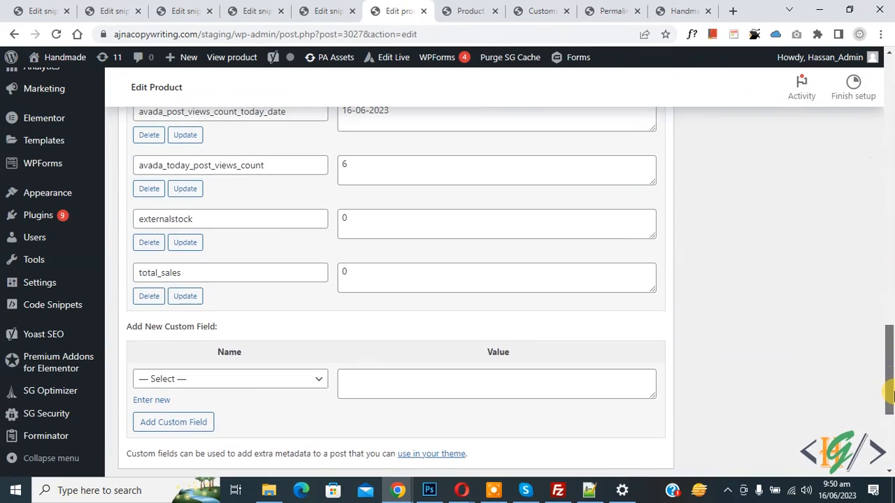
left_click(195, 217)
left_click(341, 216)
left_click_drag(211, 216, 136, 219)
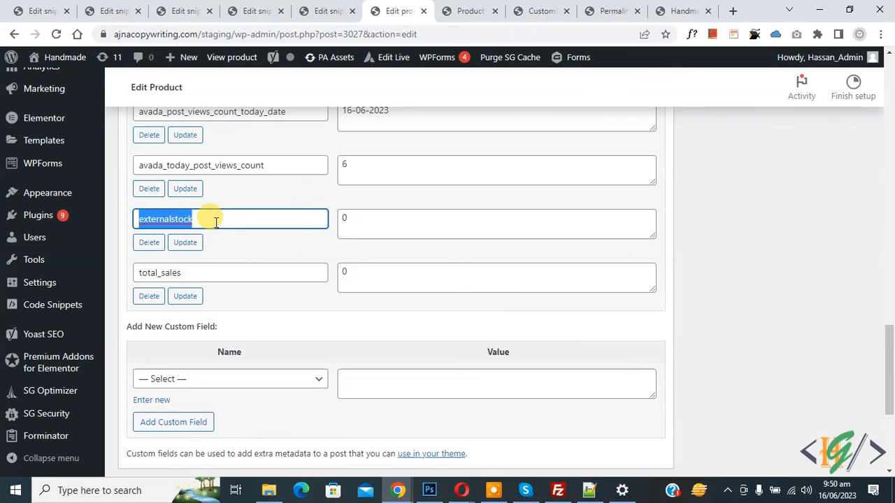